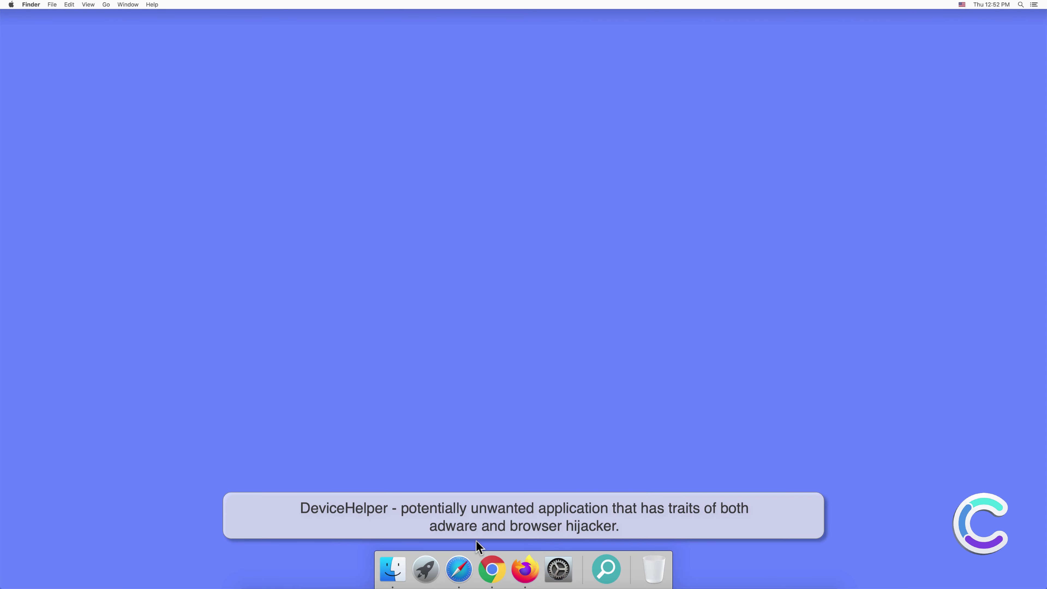
Launch DeviceHelper from Applications, then dismiss Safari's extensions preferences and the Applications window
left_click(393, 571)
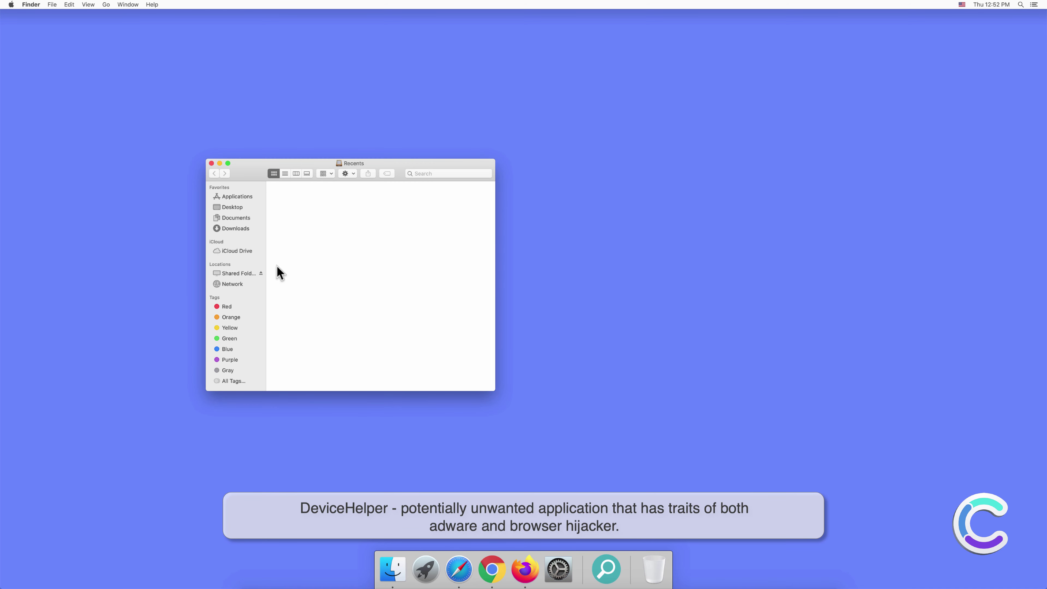
left_click(238, 197)
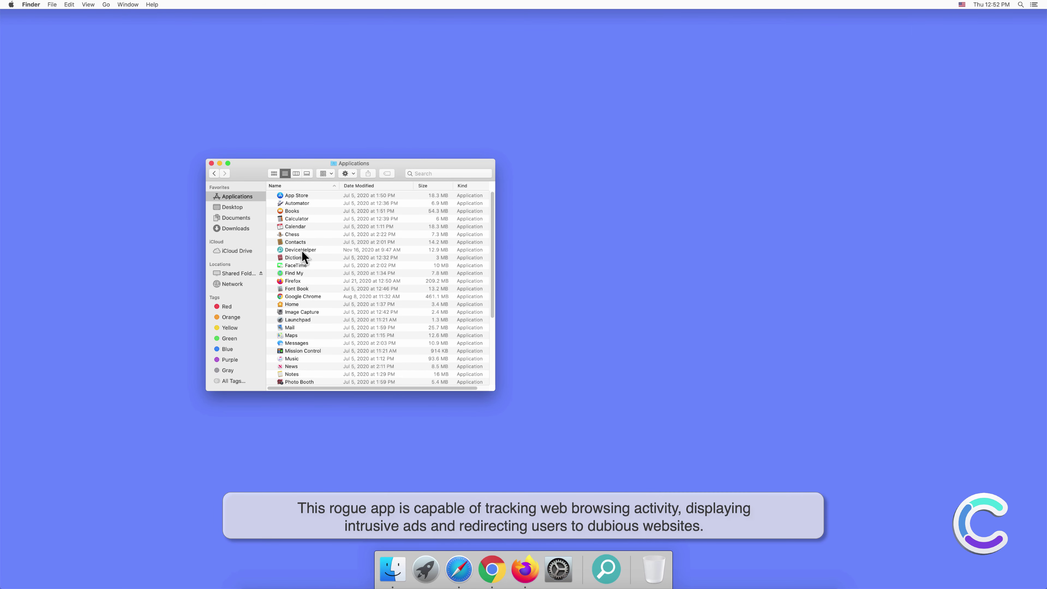
double_click(304, 249)
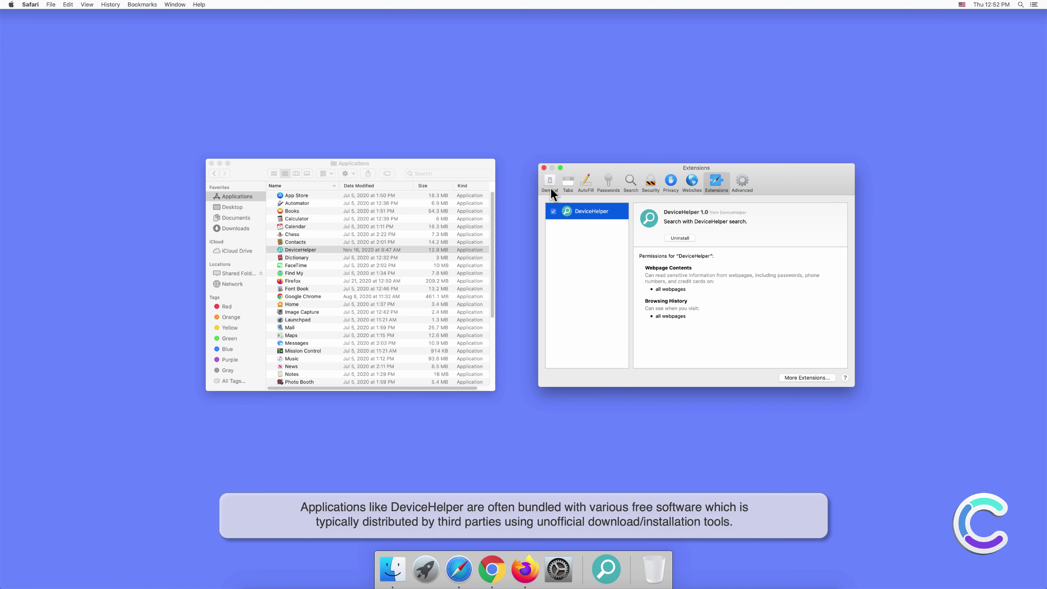
left_click(543, 167)
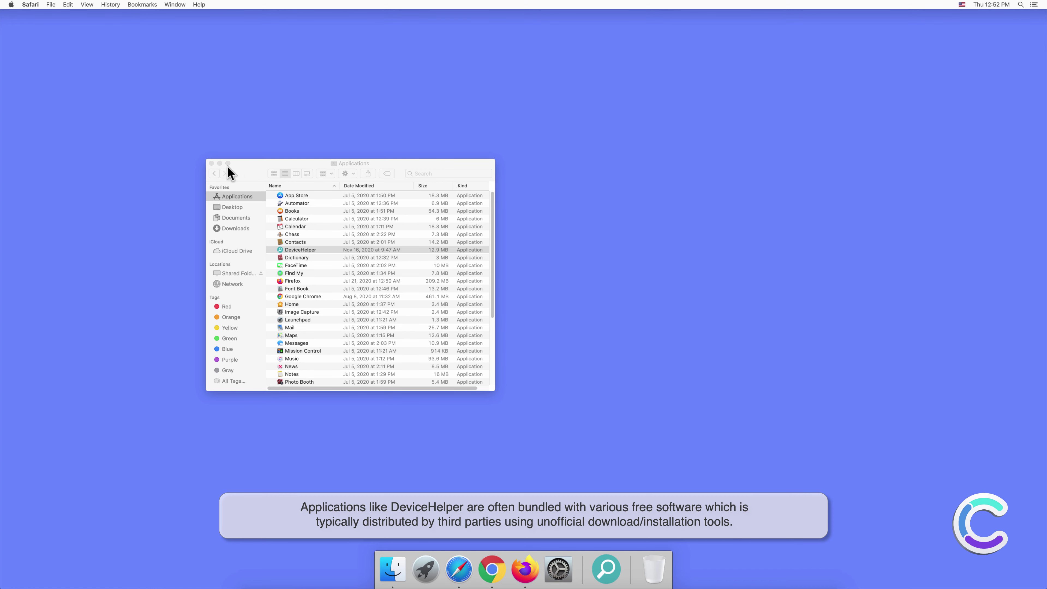
left_click(212, 163)
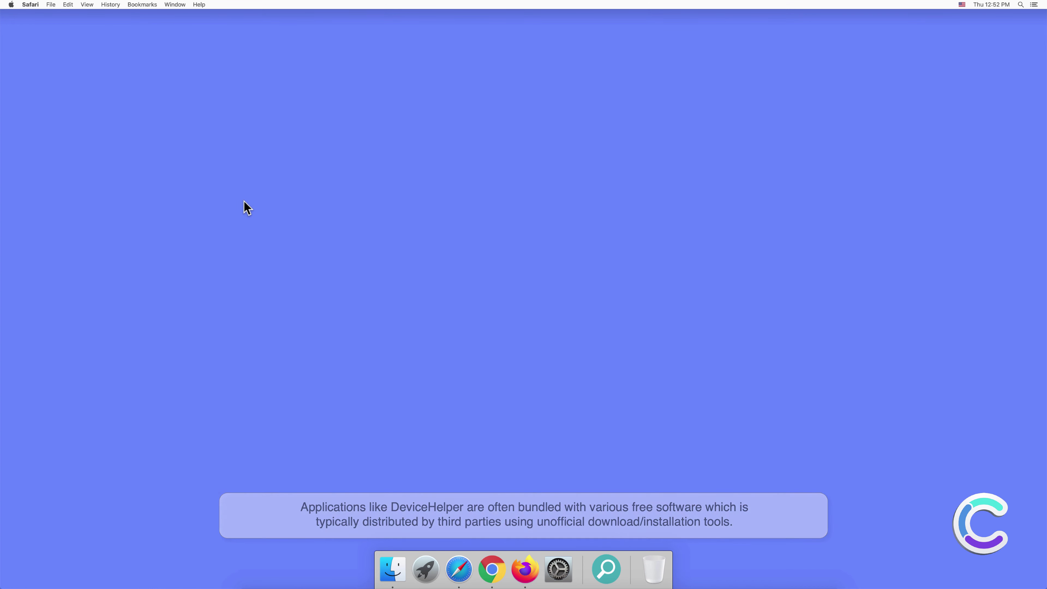
Search the web for 'search engine test' in Safari
left_click(460, 566)
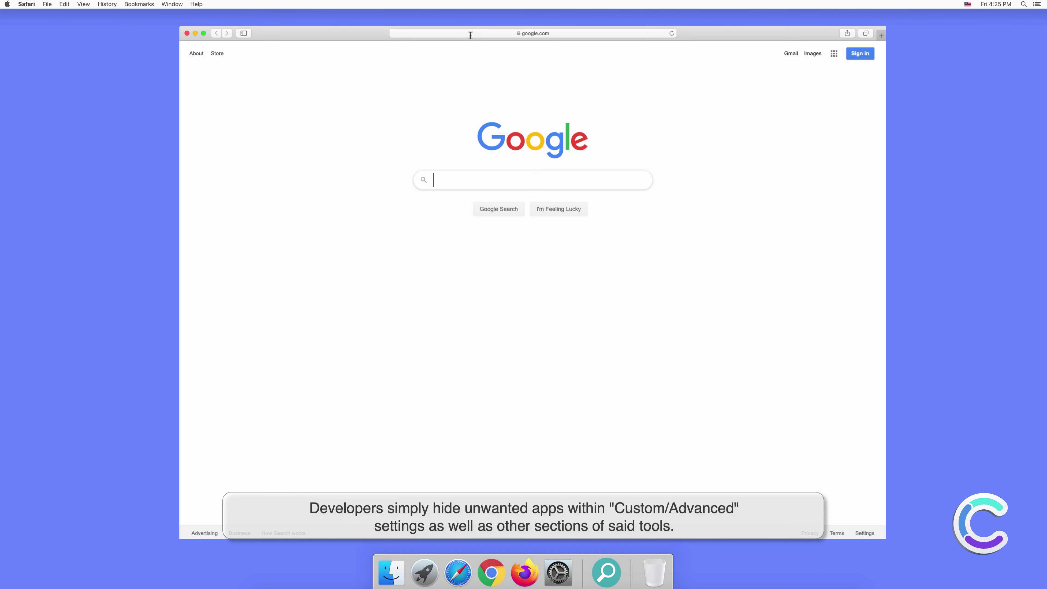
left_click(471, 34)
type("search engine test")
key("Return")
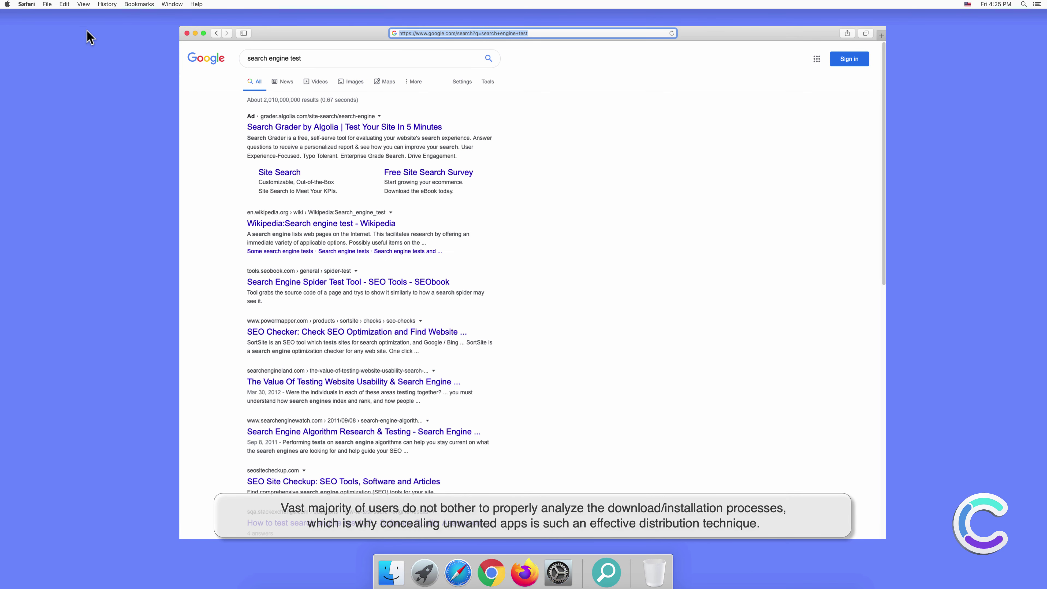
Confirm Yahoo stays the default search engine in Safari's Search preferences
left_click(27, 5)
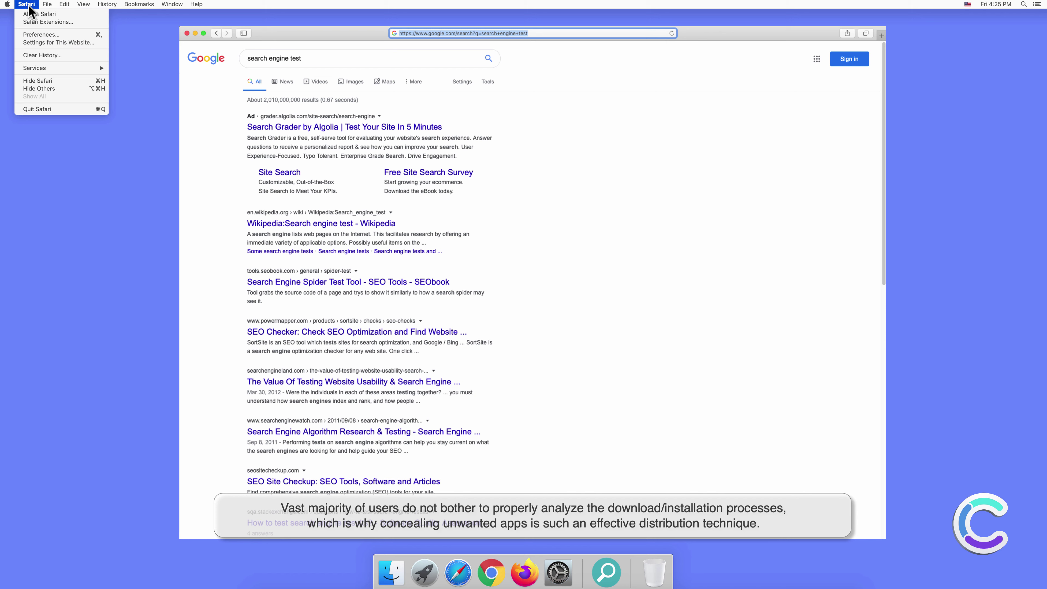
left_click(40, 35)
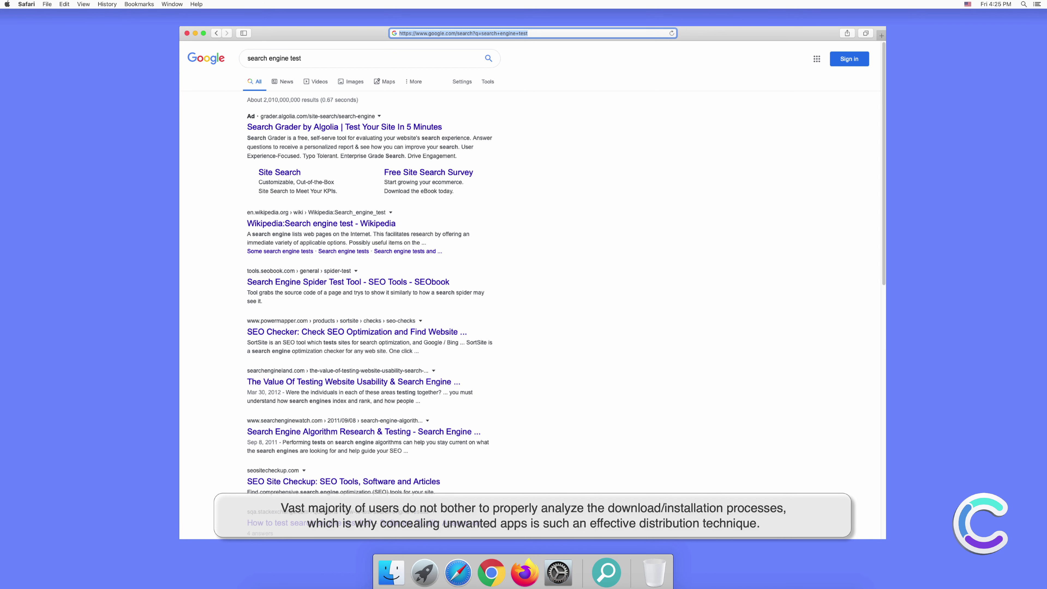
left_click(640, 210)
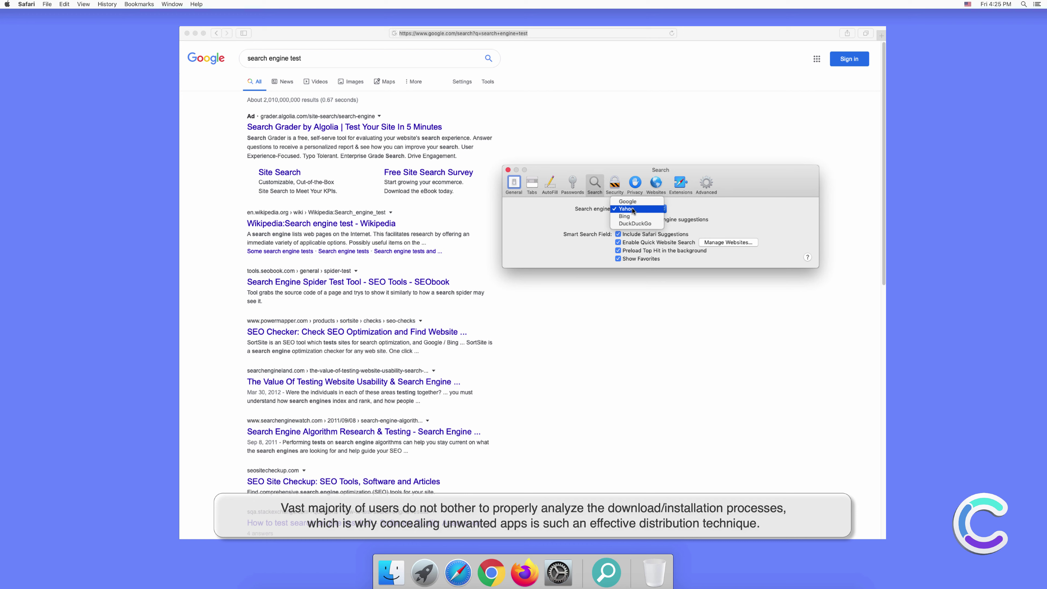
left_click(631, 209)
left_click(508, 170)
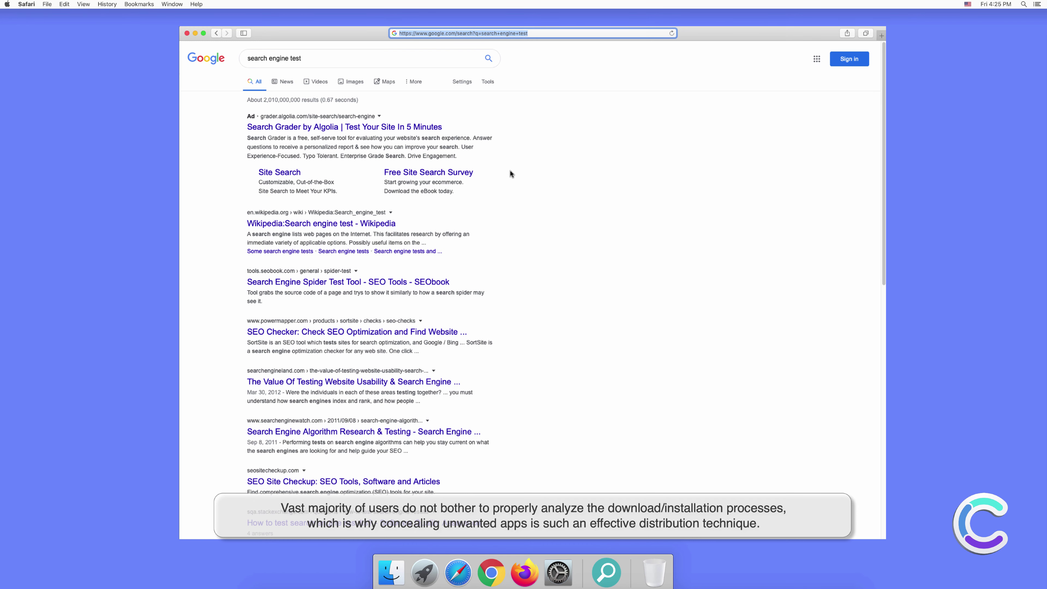
Search for 'testing search engine' in a new tab
left_click(881, 35)
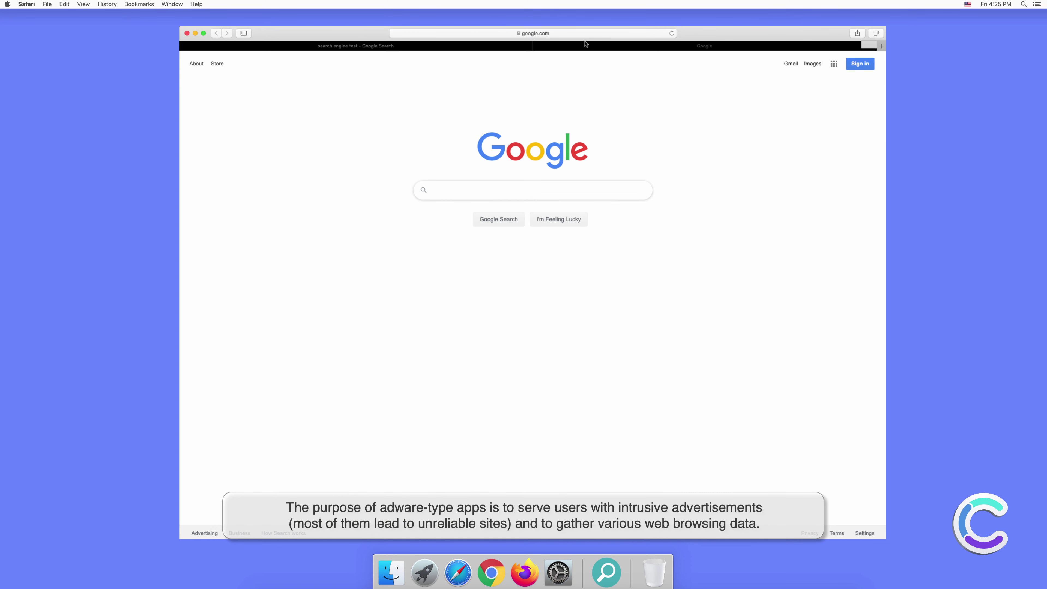
left_click(587, 32)
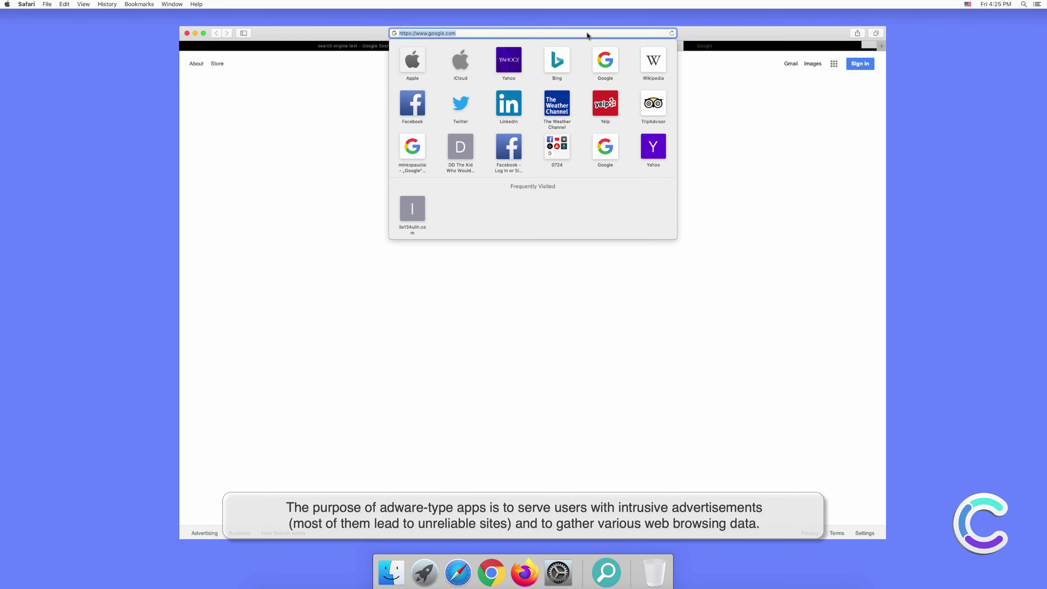
type("testing")
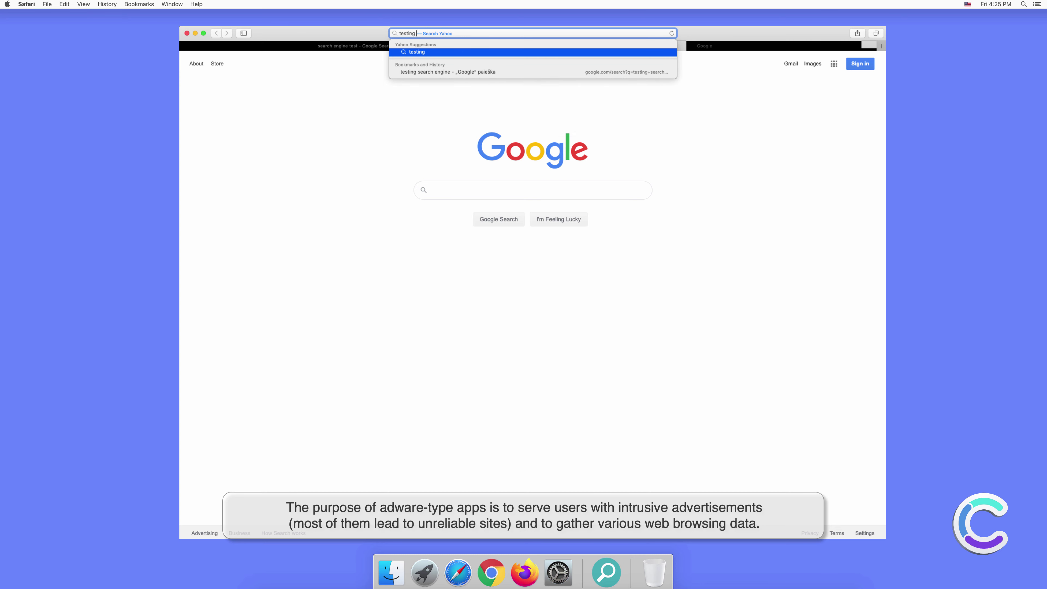
type(" searr")
key("BackSpace")
type("ch engine")
key("Return")
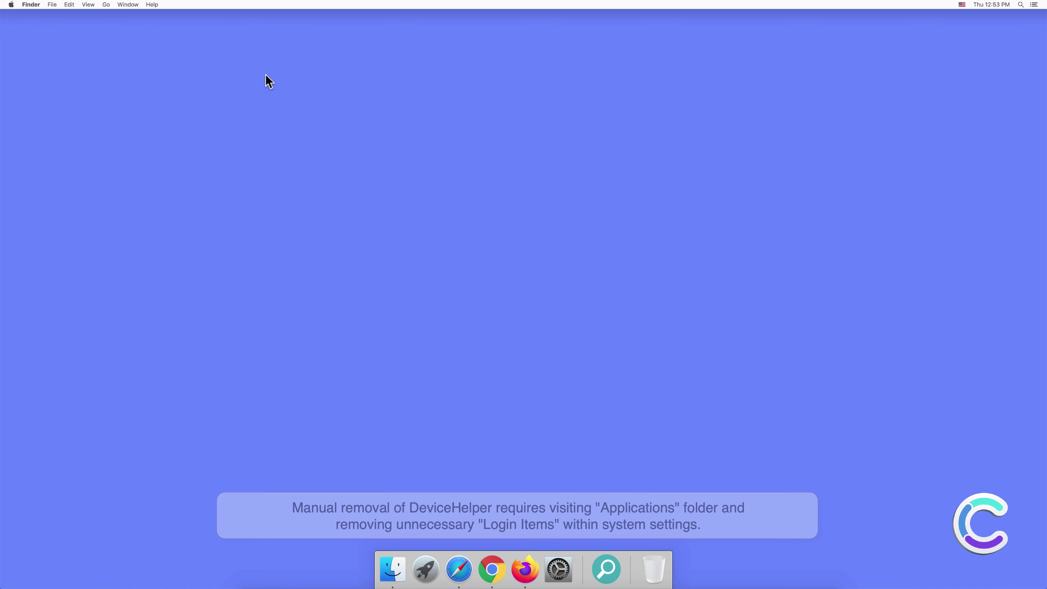
Move DeviceHelper from the Applications folder to the Trash, then close the Finder window
left_click(397, 579)
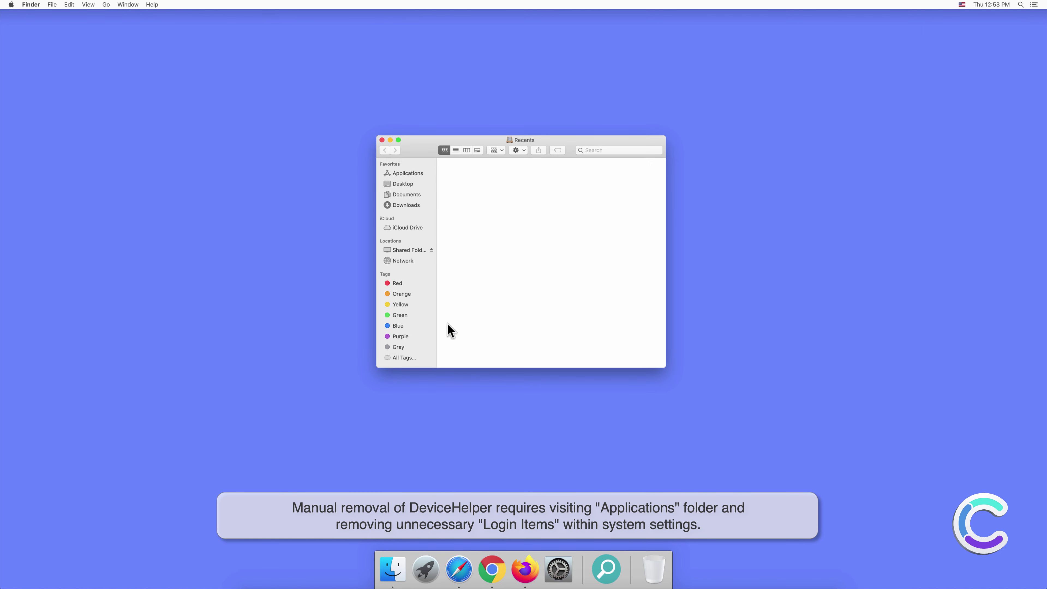
left_click(415, 175)
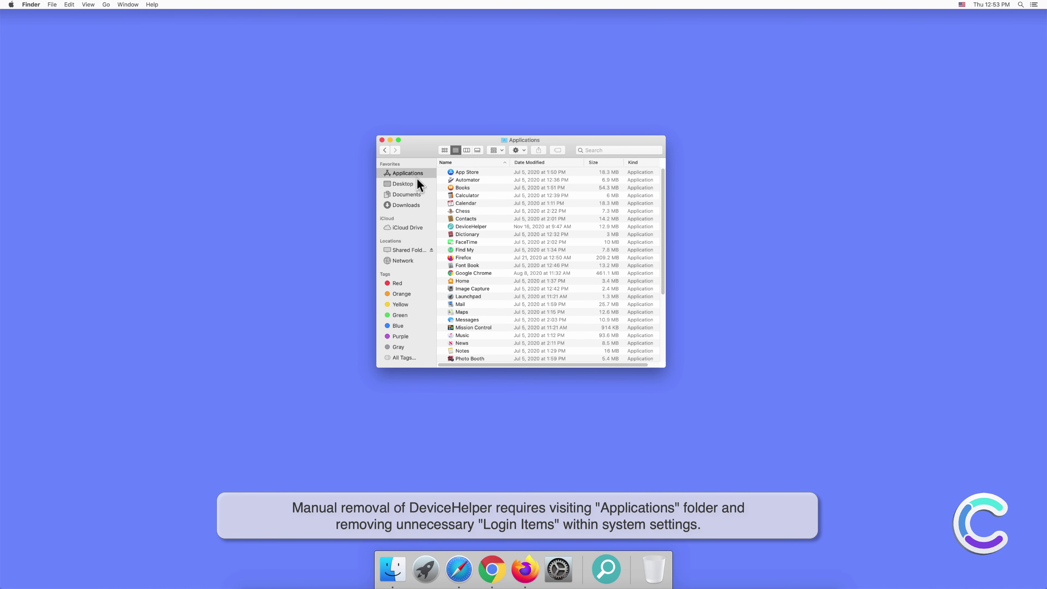
left_click(479, 226)
right_click(478, 227)
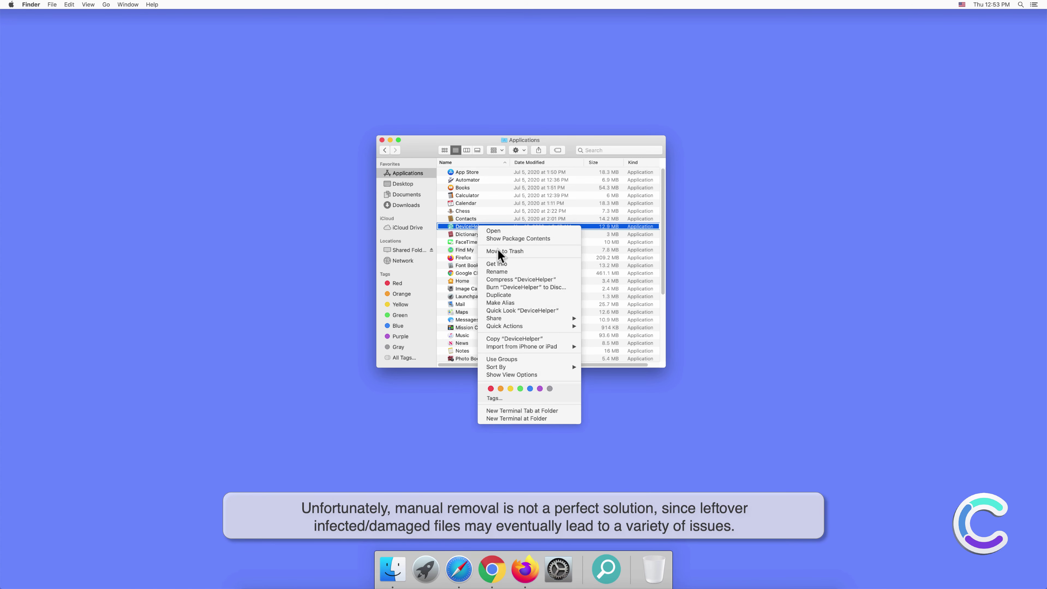
left_click(497, 249)
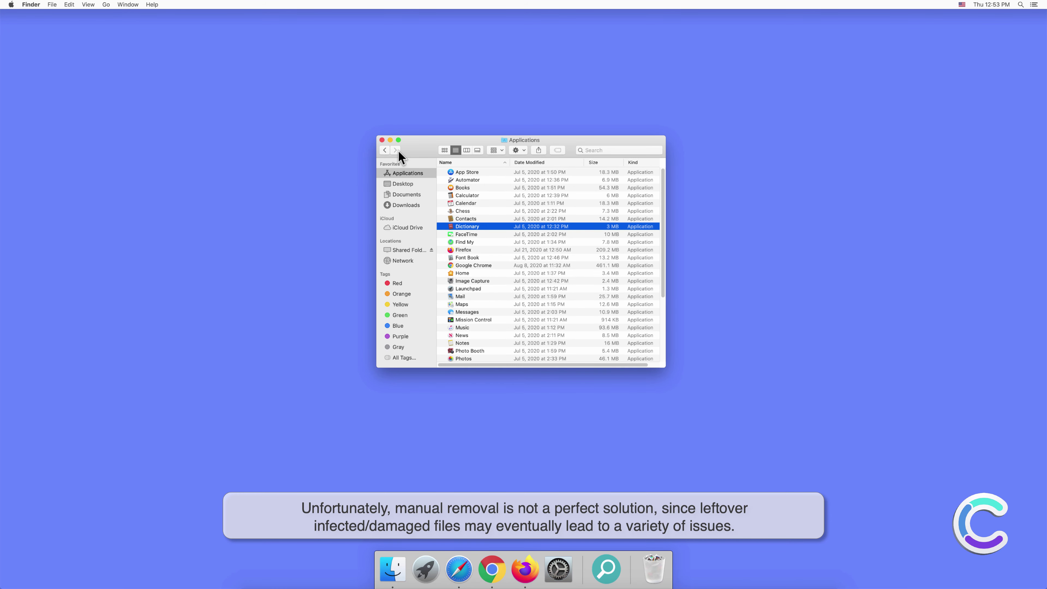
left_click(382, 141)
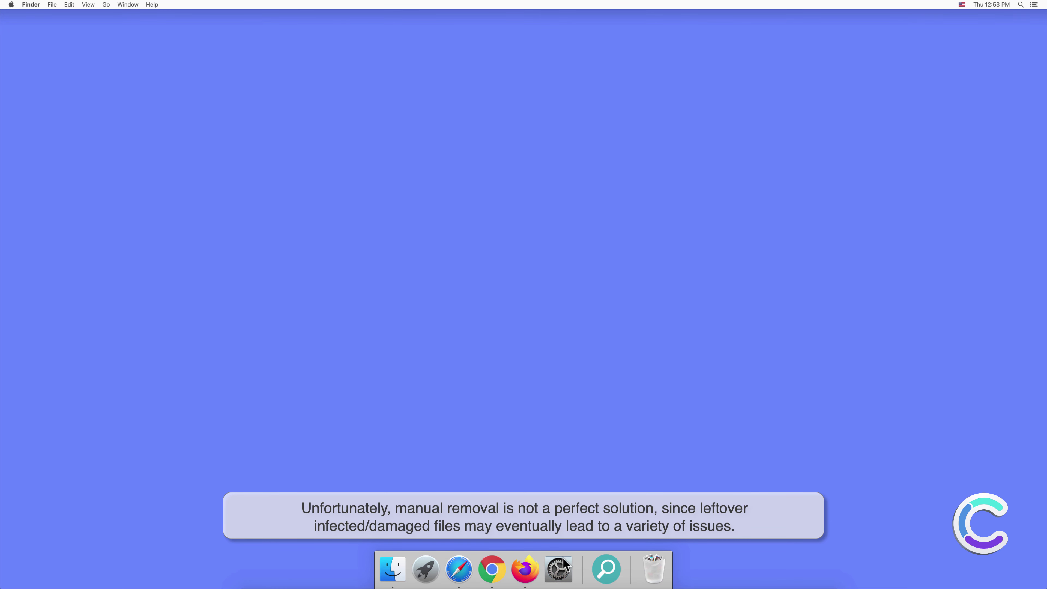
Check Users & Groups login items in System Preferences for anything suspicious
left_click(562, 570)
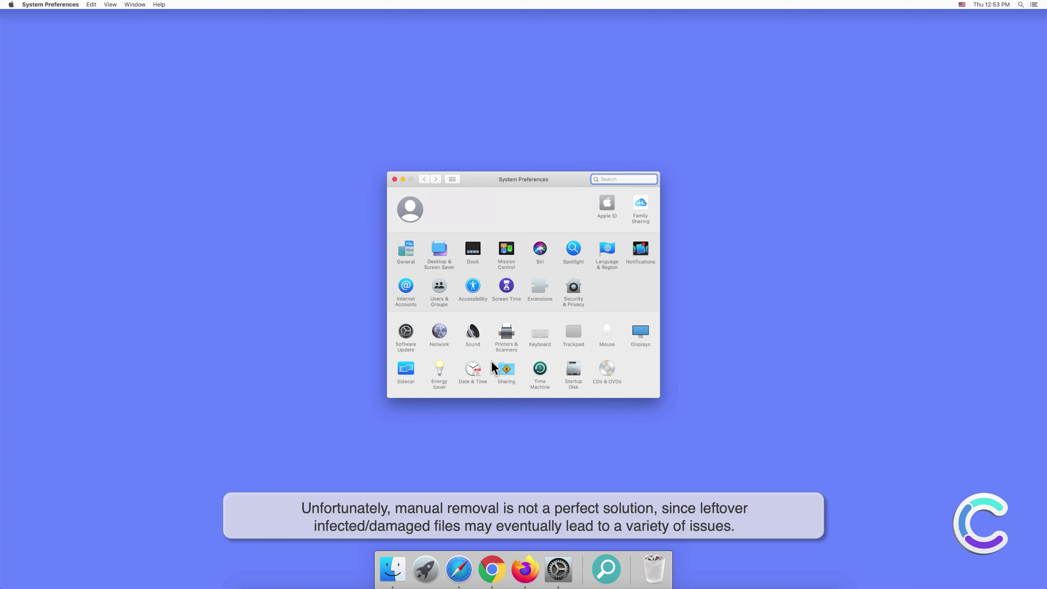
left_click(440, 284)
left_click(582, 201)
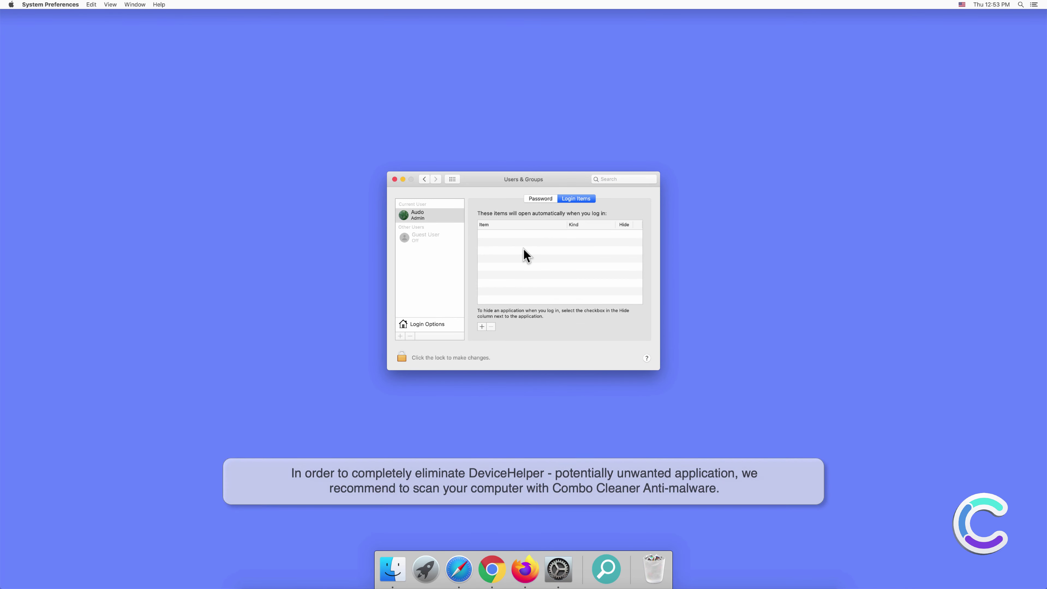
left_click(521, 248)
Close System Preferences and remove the magnifying-glass DeviceHelper icon from the Dock
left_click(395, 180)
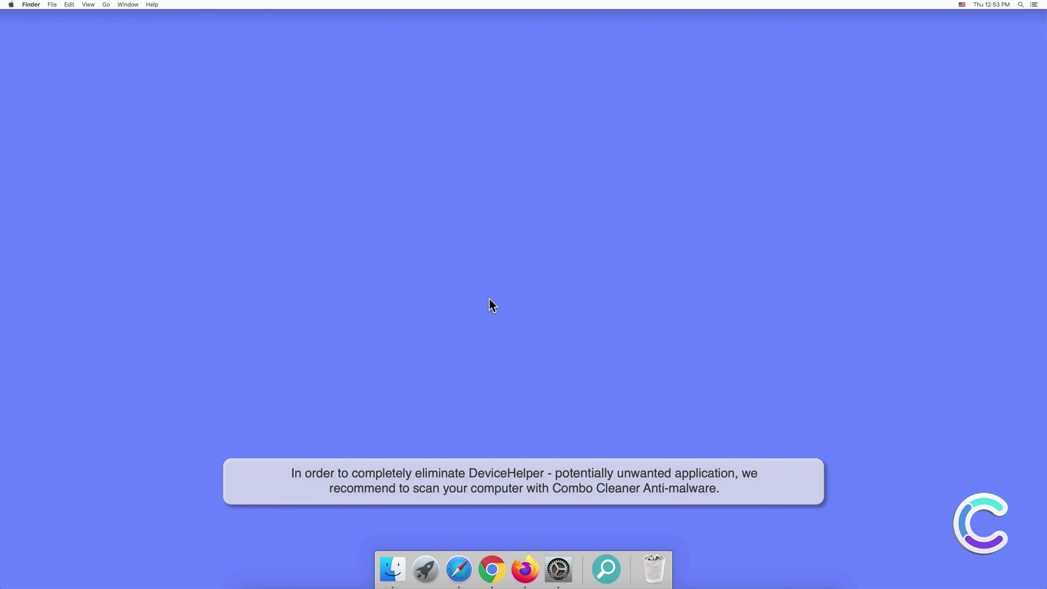
right_click(607, 569)
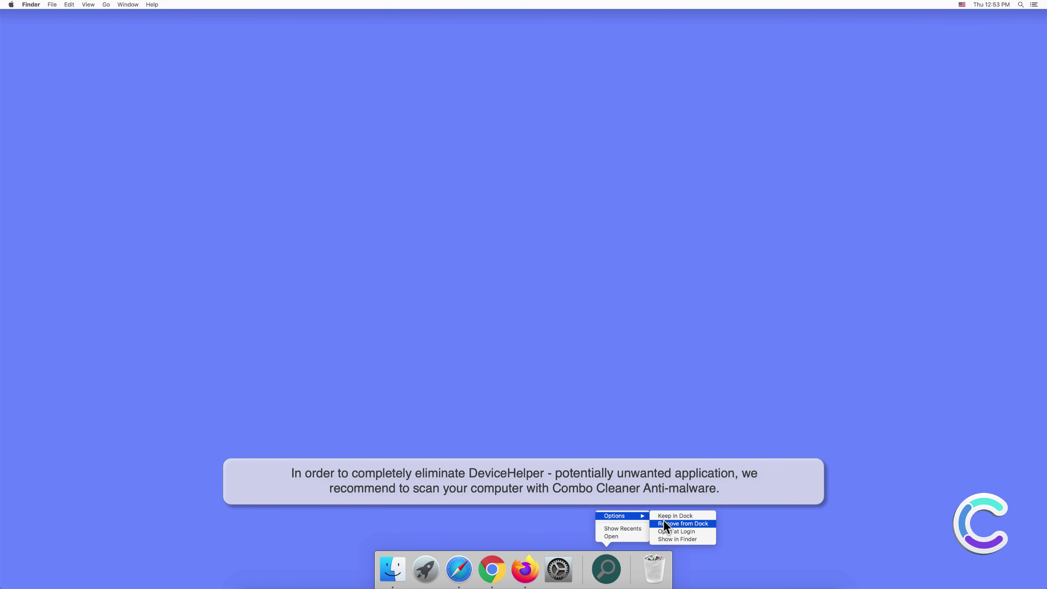
left_click(664, 523)
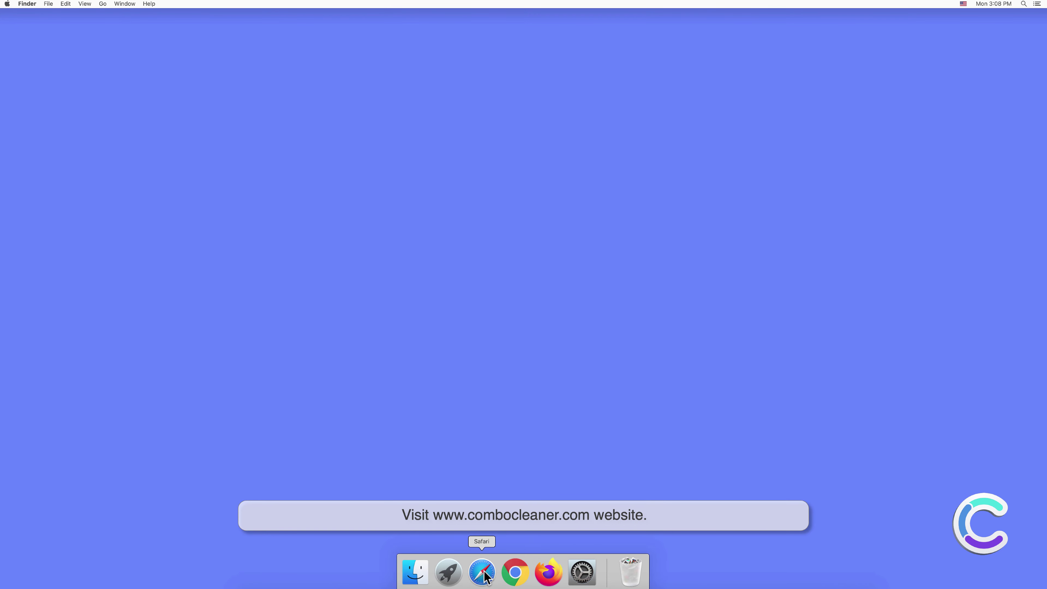
left_click(483, 573)
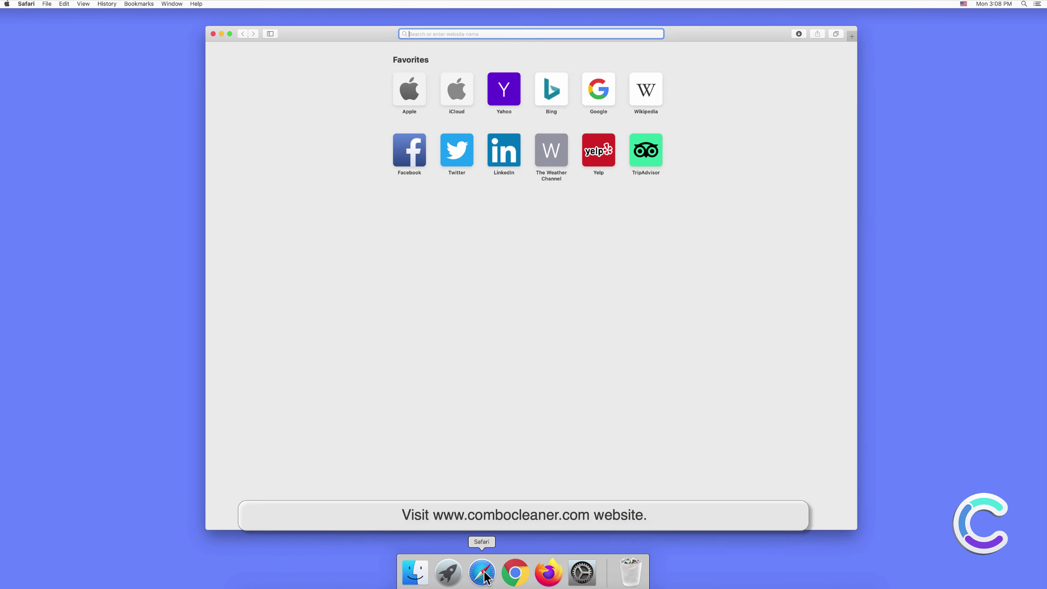
type("www.combocleaner.com")
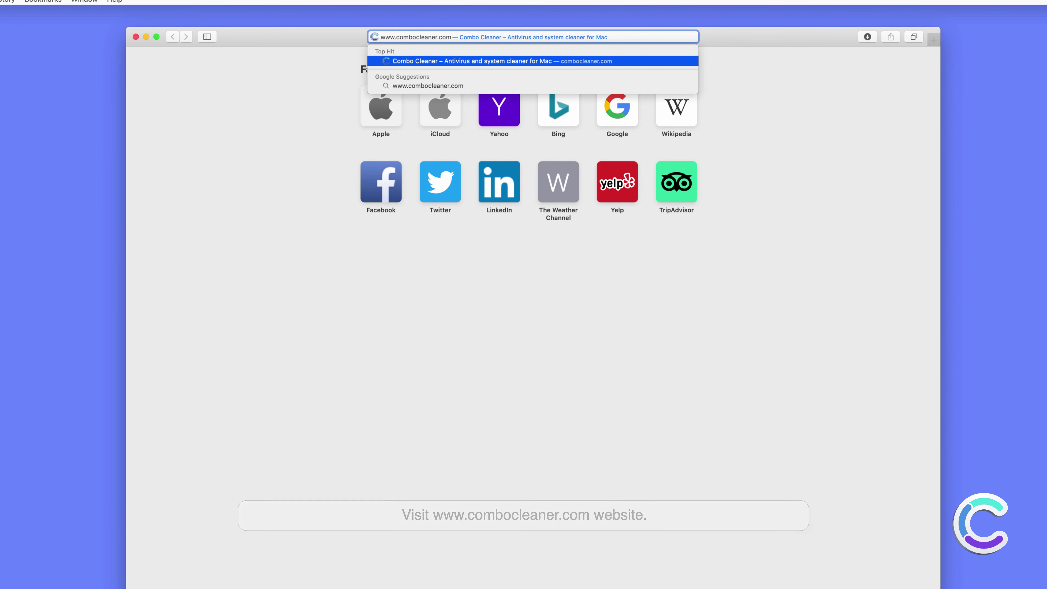
key("Return")
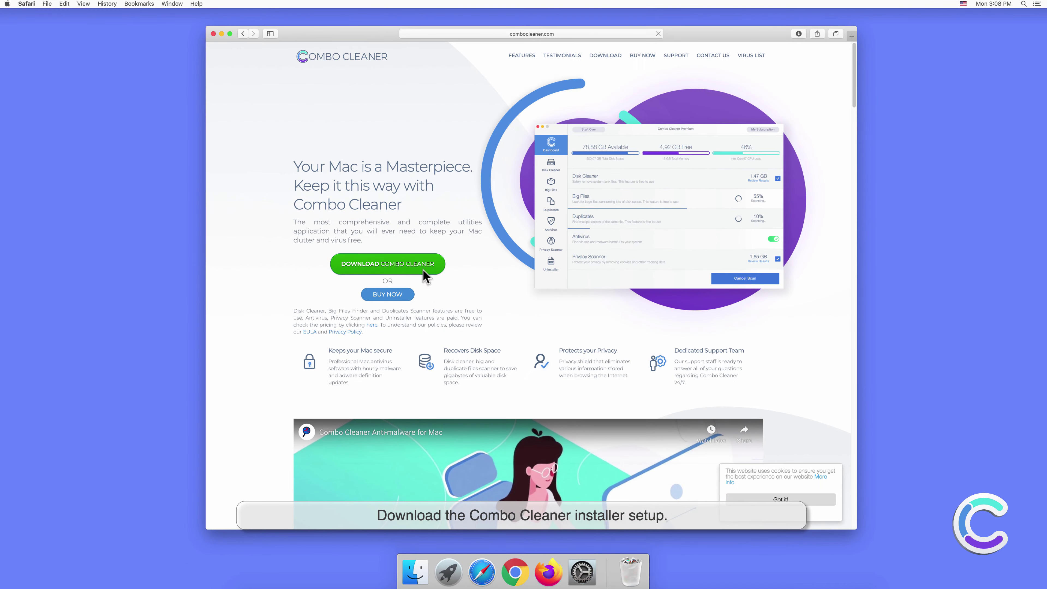
left_click(798, 35)
left_click(791, 67)
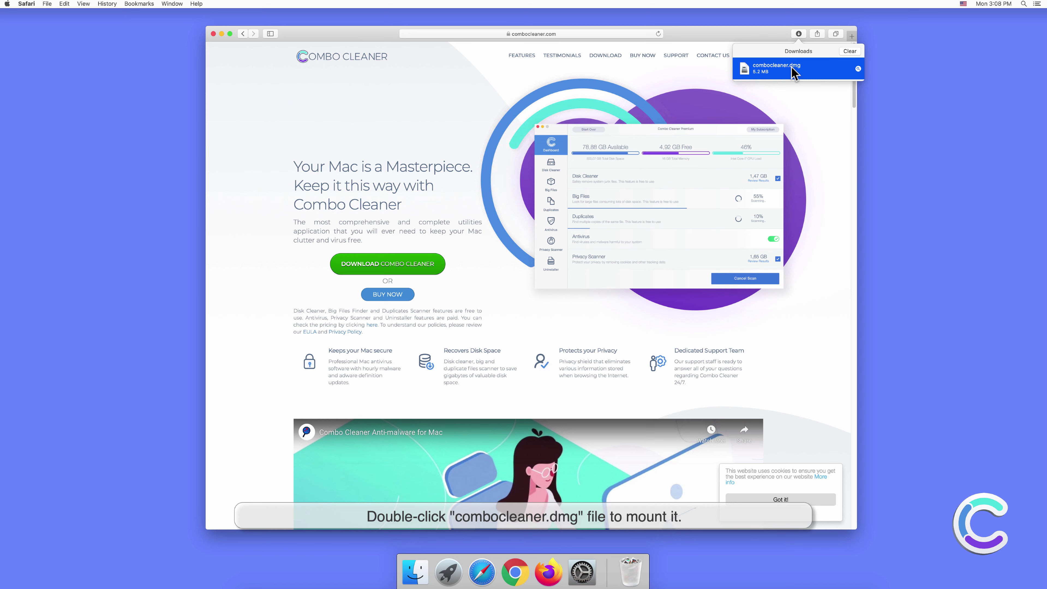
Open combocleaner.dmg, copy Combo Cleaner into Applications, and close the installer window
double_click(791, 67)
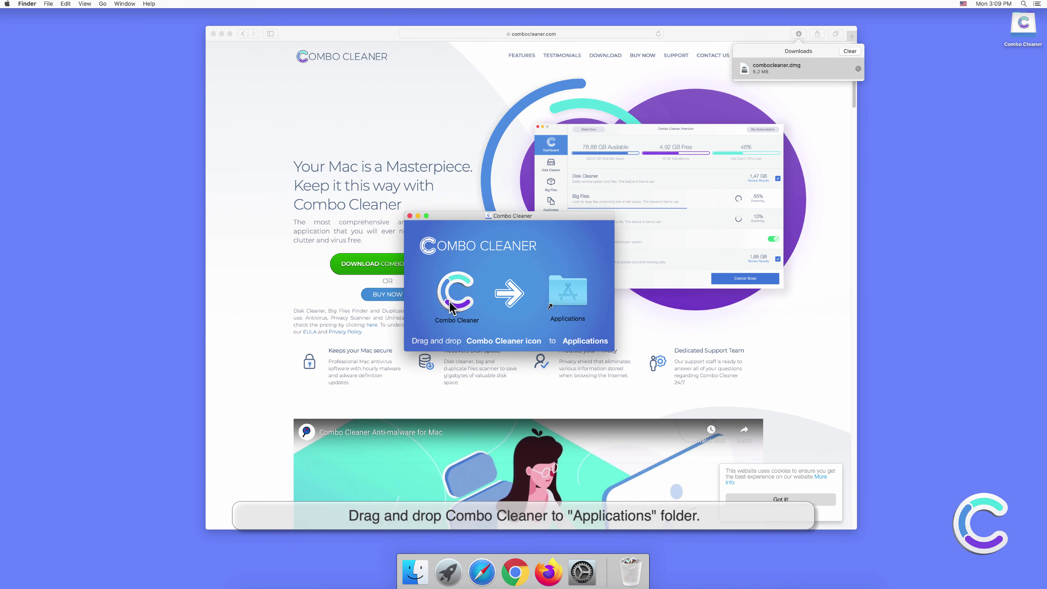
left_click_drag(456, 292, 561, 307)
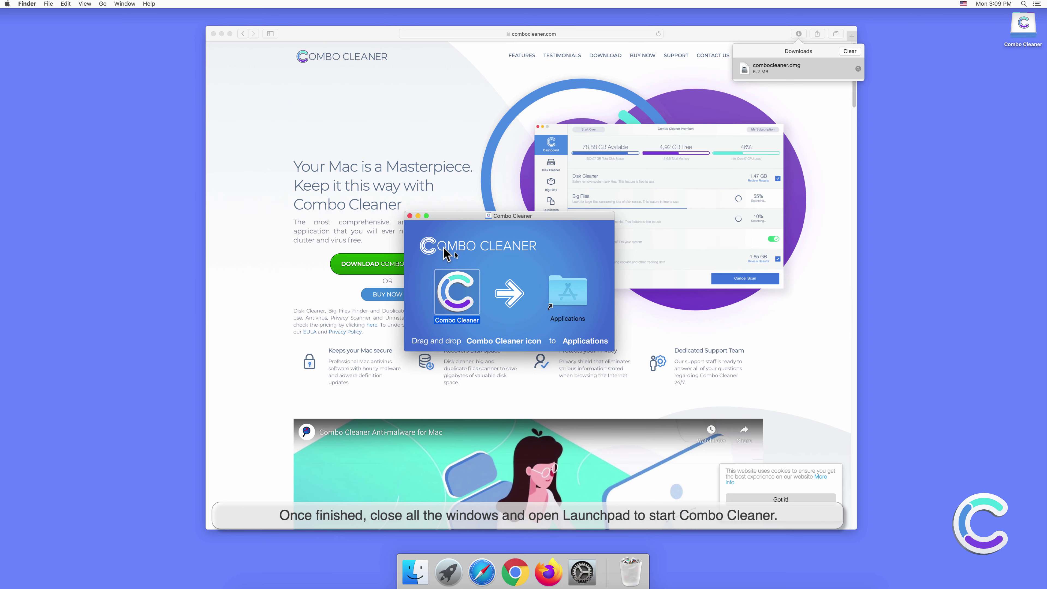
left_click(409, 215)
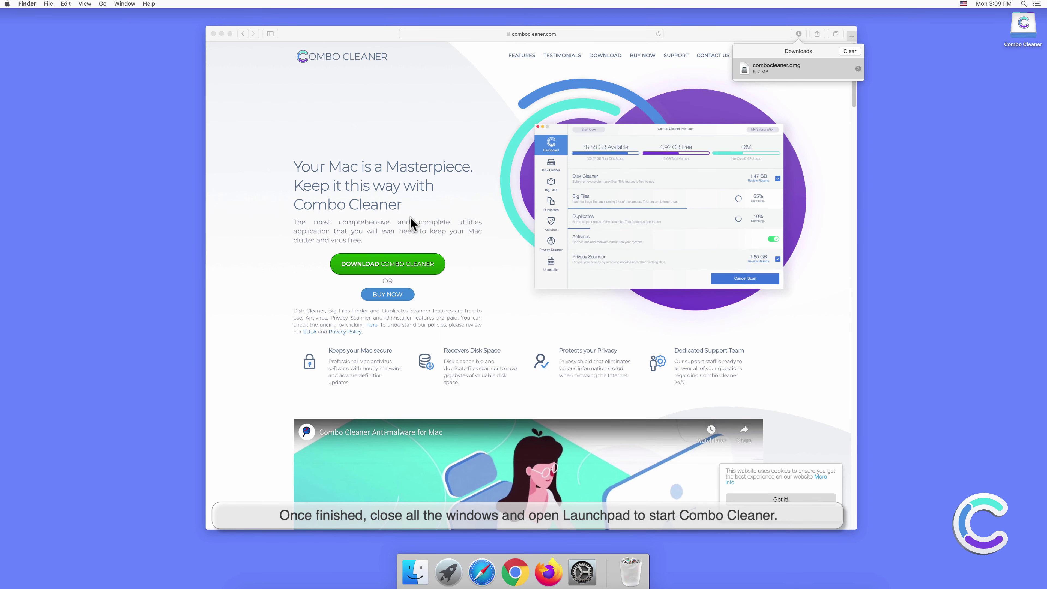
Close the Safari window and bring up Launchpad
left_click(214, 41)
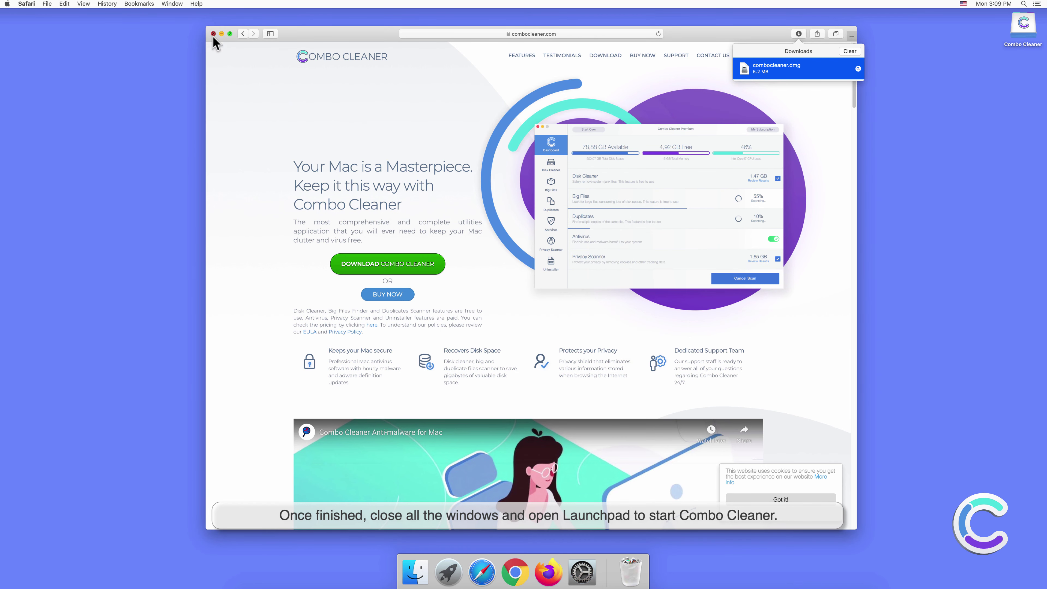
left_click(213, 34)
left_click(448, 572)
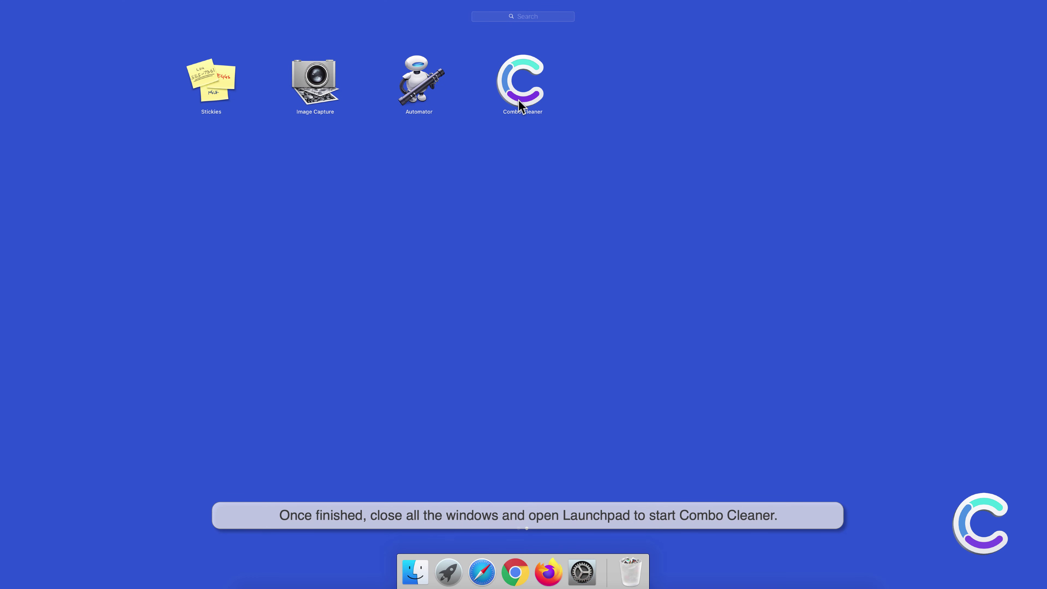
Start Combo Cleaner from Launchpad and allow the Internet-downloaded app to open
left_click(519, 104)
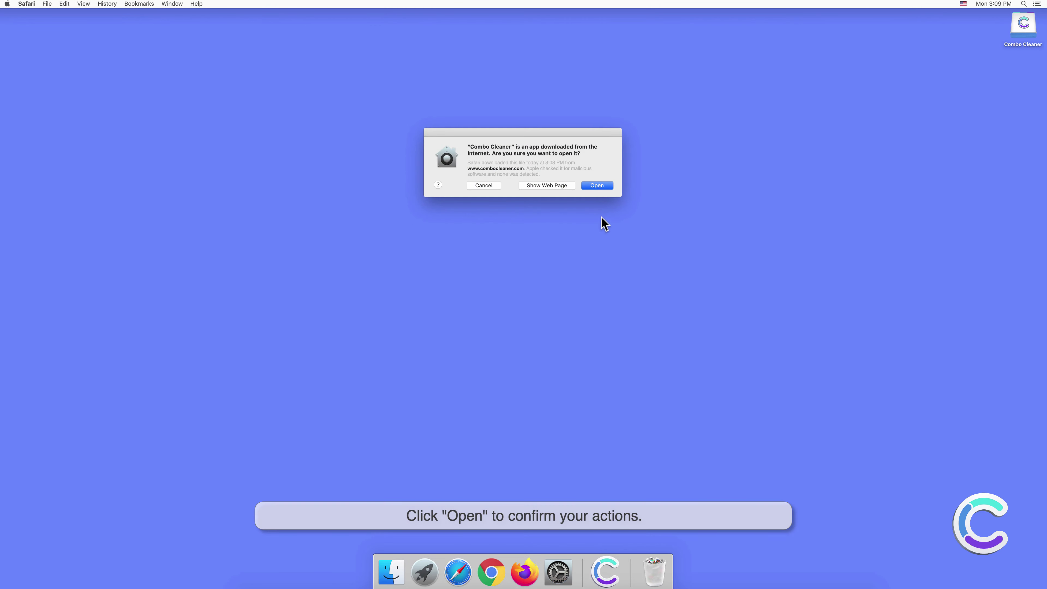
left_click(601, 186)
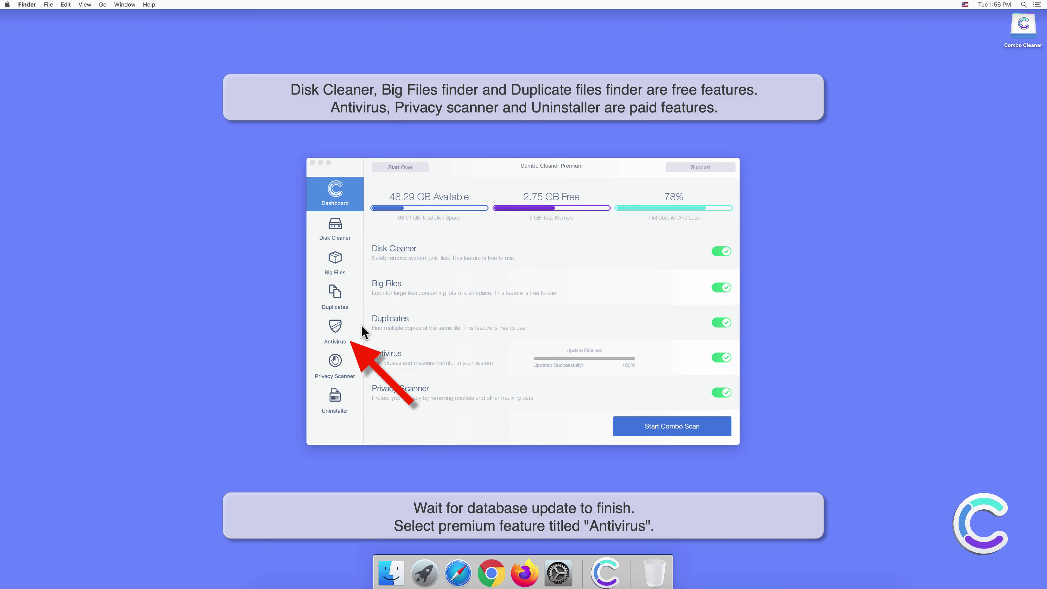
Run an Antivirus Full Scan, which finds 10 threats including Adware.MAC.Adload
left_click(338, 327)
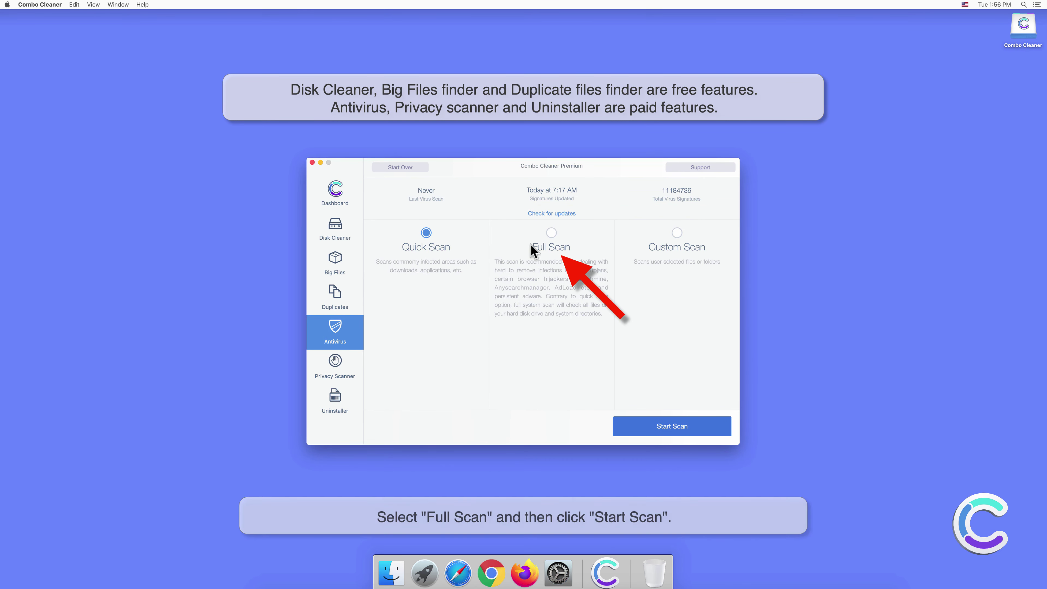
left_click(674, 427)
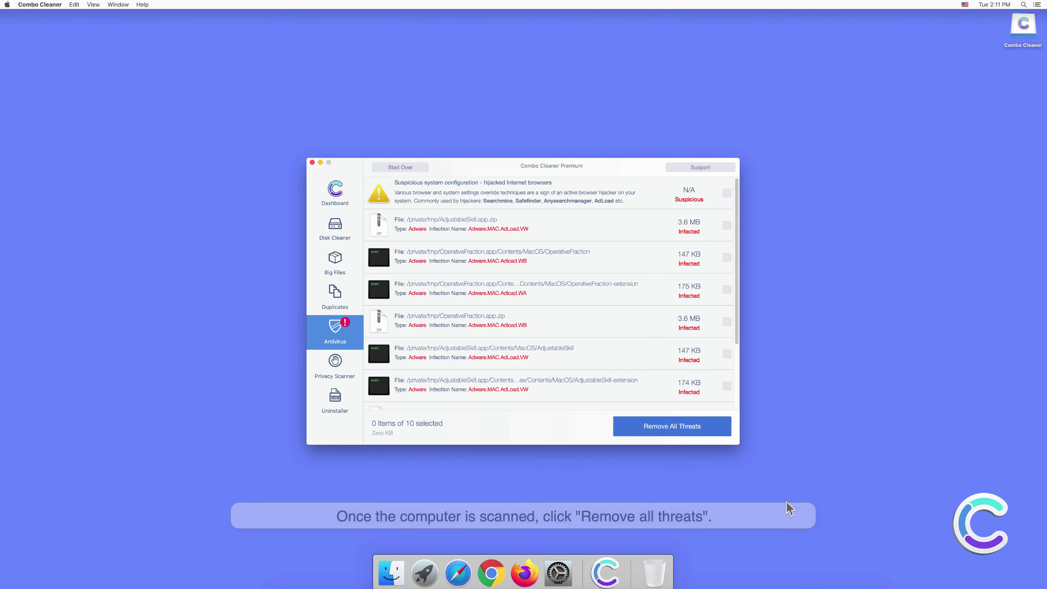
Remove all threats, authenticate with the admin password, and answer the Restart required prompt
left_click(680, 434)
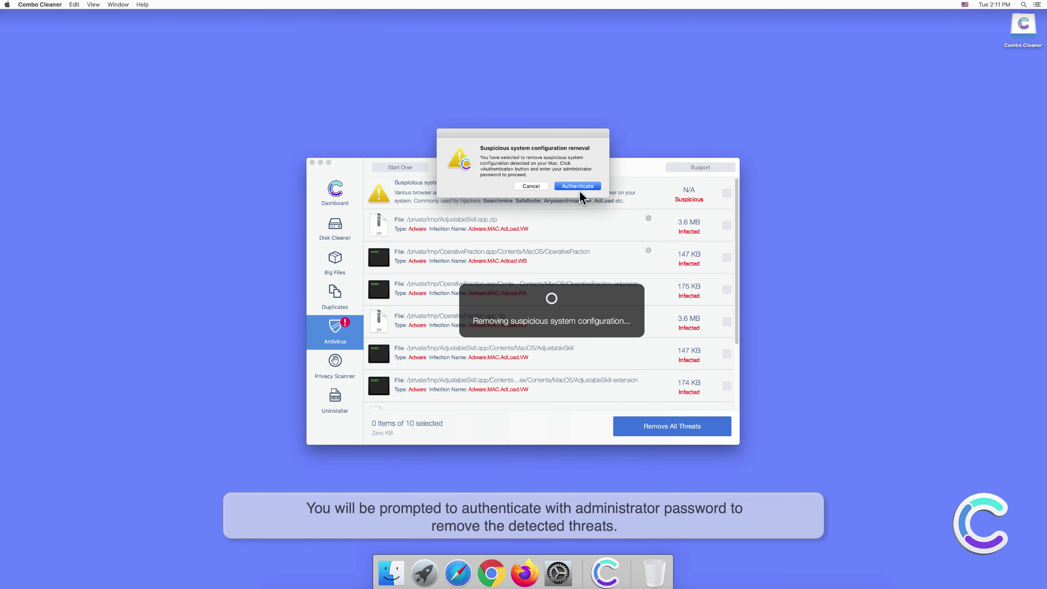
left_click(578, 186)
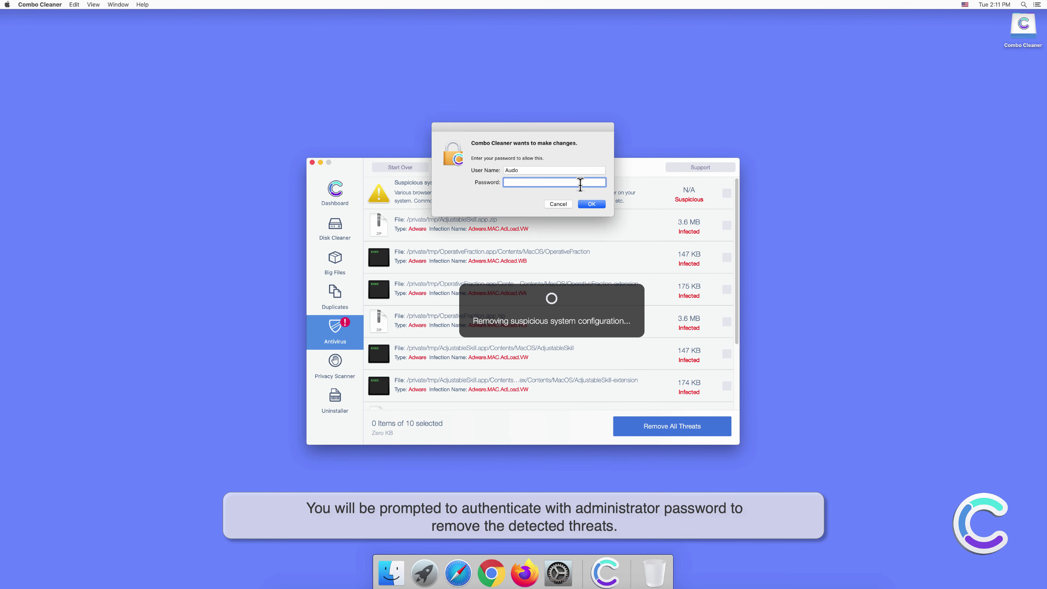
type("******")
left_click(588, 203)
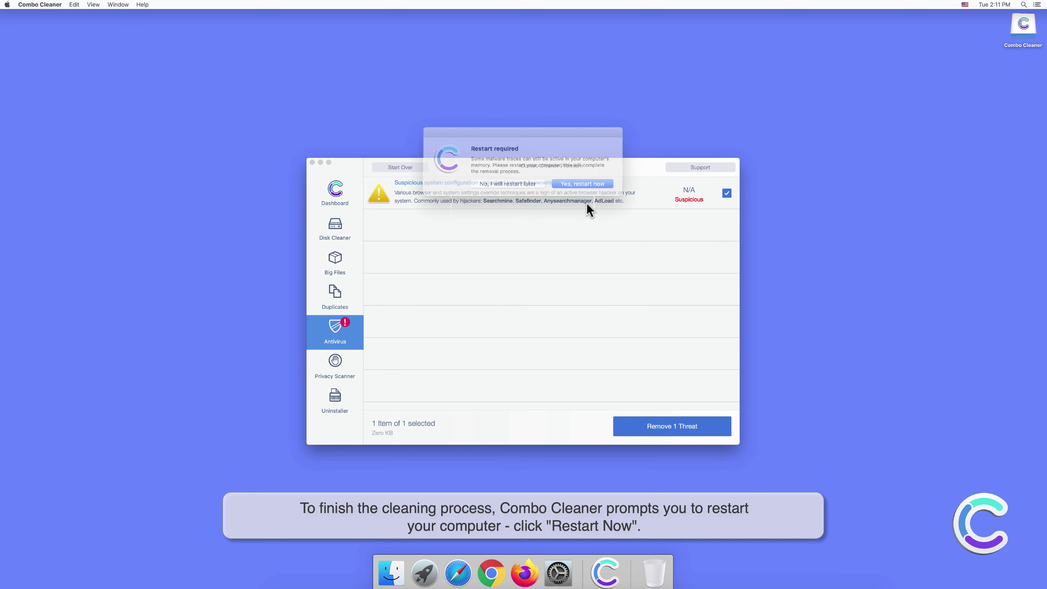
left_click(584, 185)
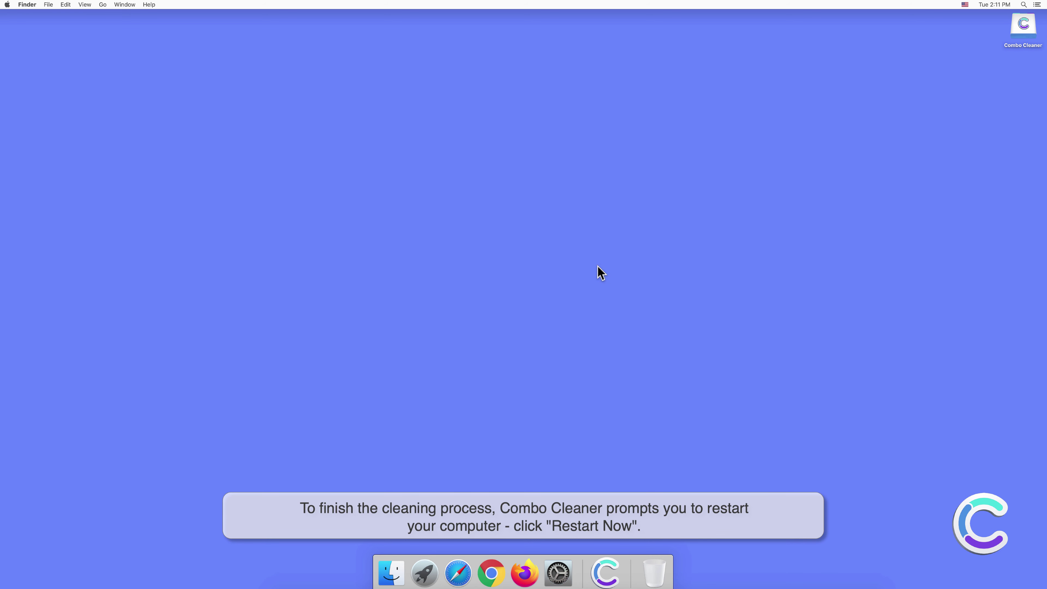